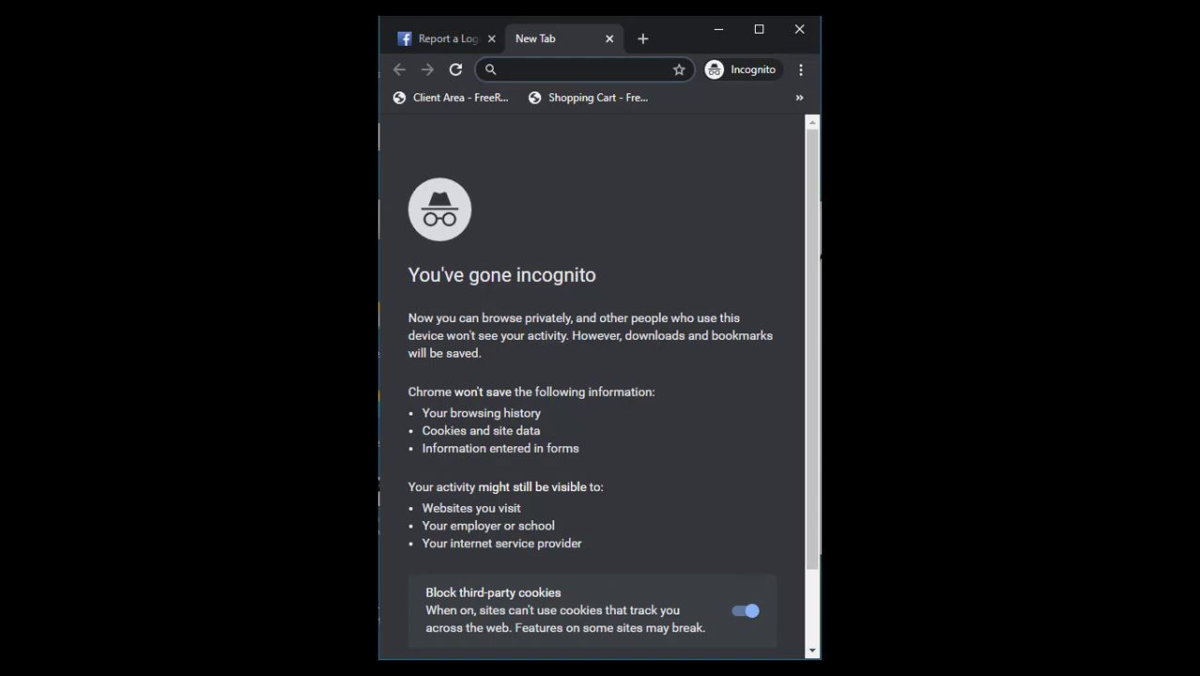
pyautogui.hotkey('alt', 'Tab')
pyautogui.hotkey('ctrl', 'a')
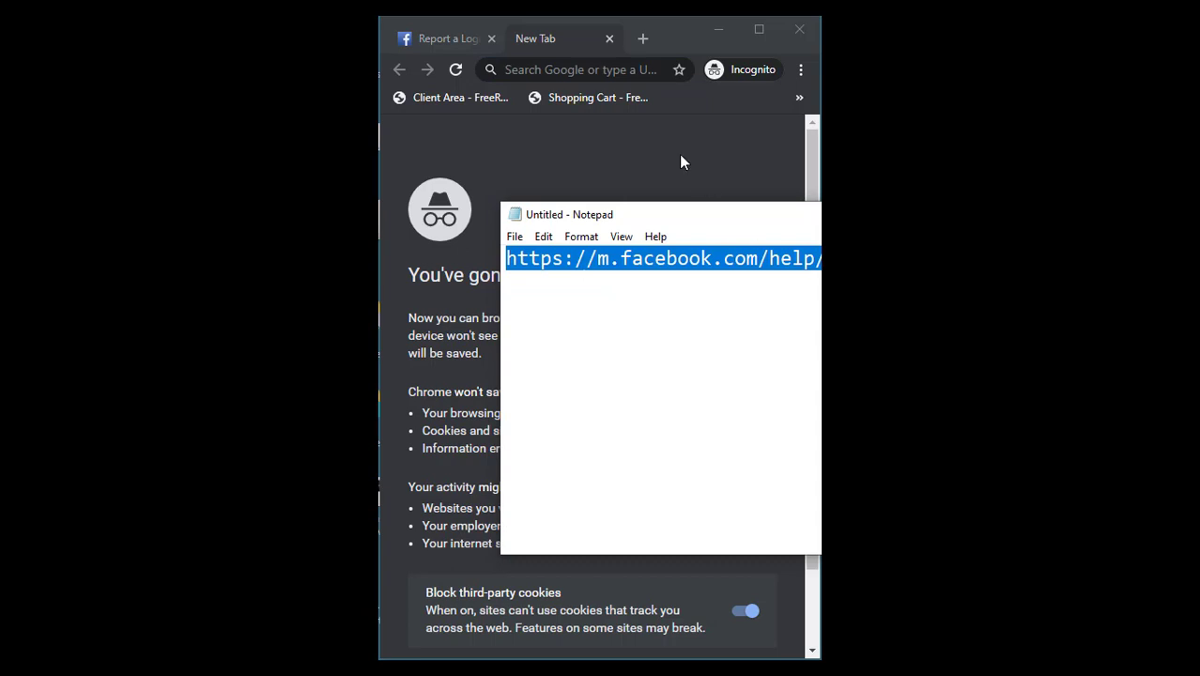
pyautogui.hotkey('alt', 'Tab')
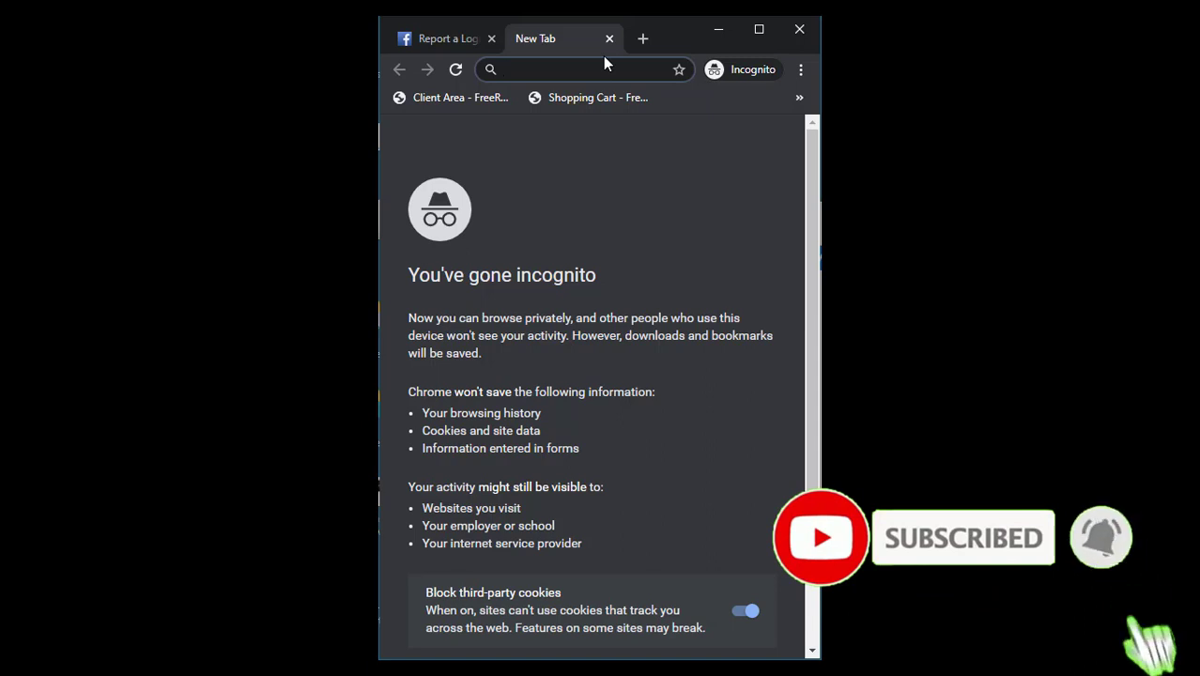
pyautogui.press('Down')
pyautogui.press('Escape')
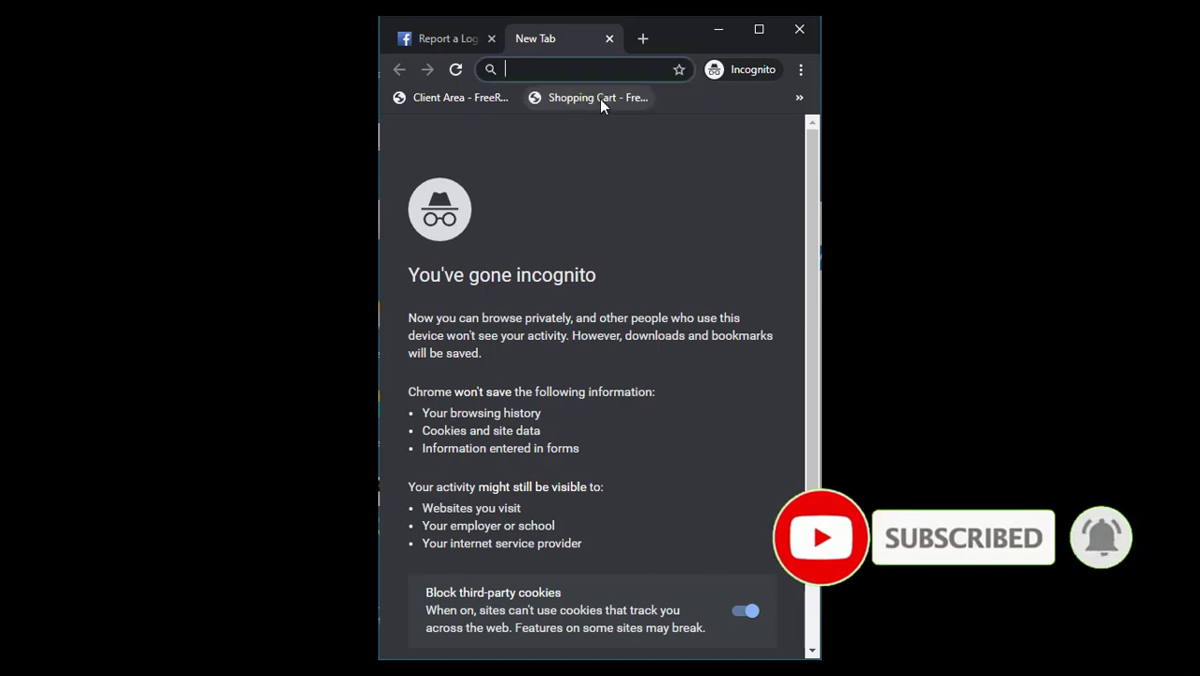
pyautogui.press('Down')
pyautogui.press('Return')
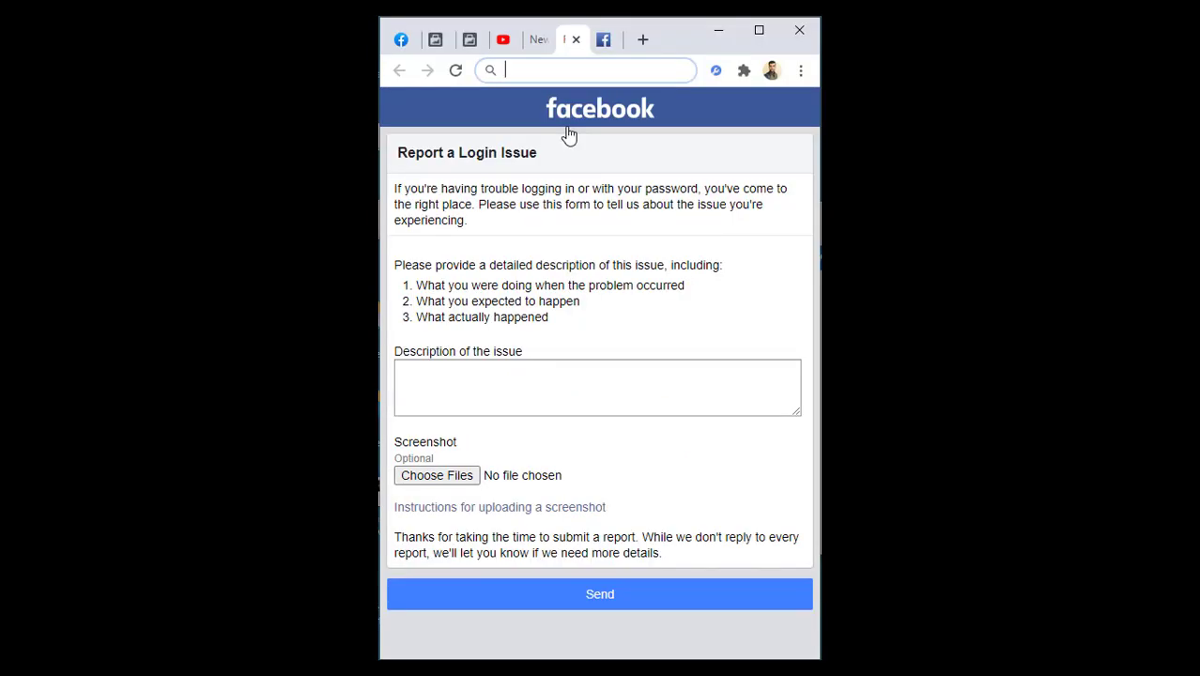
pyautogui.hotkey('ctrl', 'v')
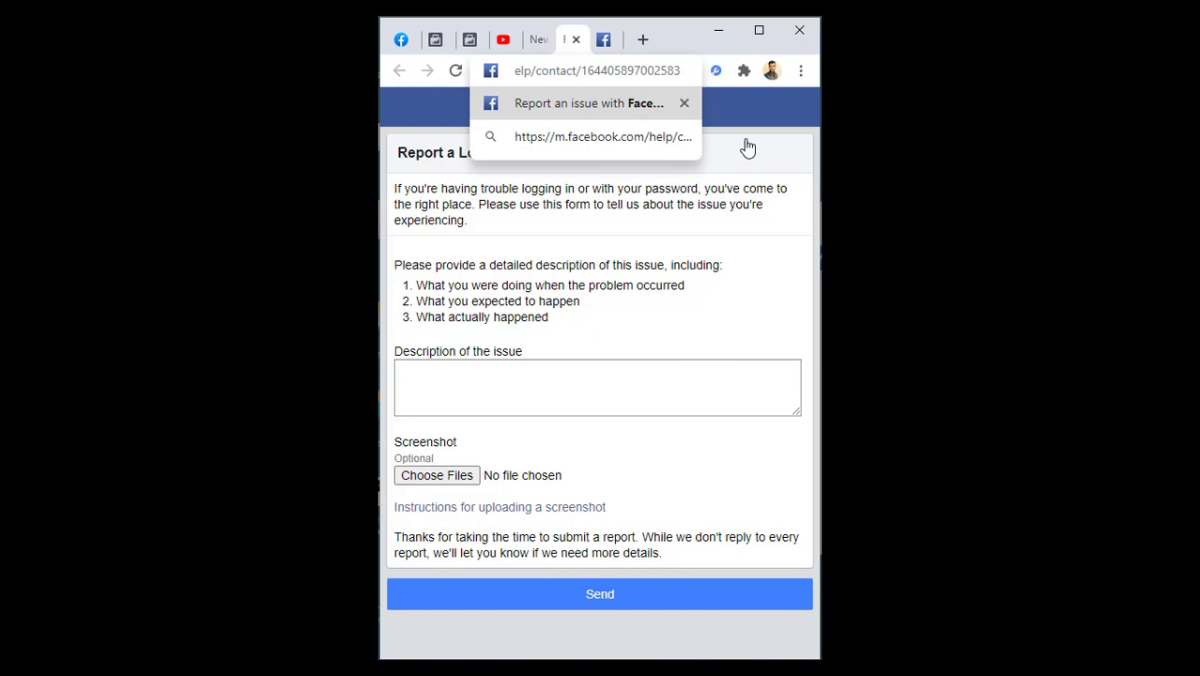
pyautogui.press('Return')
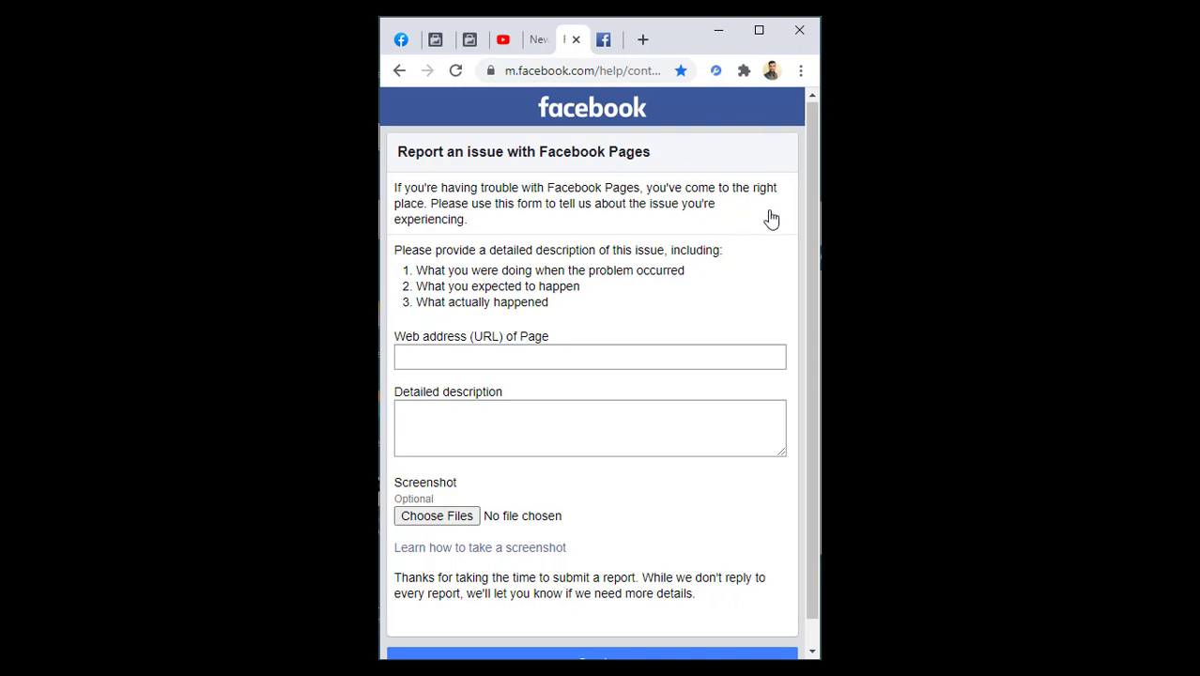
# Step: Paste the copied Facebook page link into the form's "Web address (URL) of Page" field
pyautogui.scroll(-1, 754, 282)
pyautogui.click(572, 329)
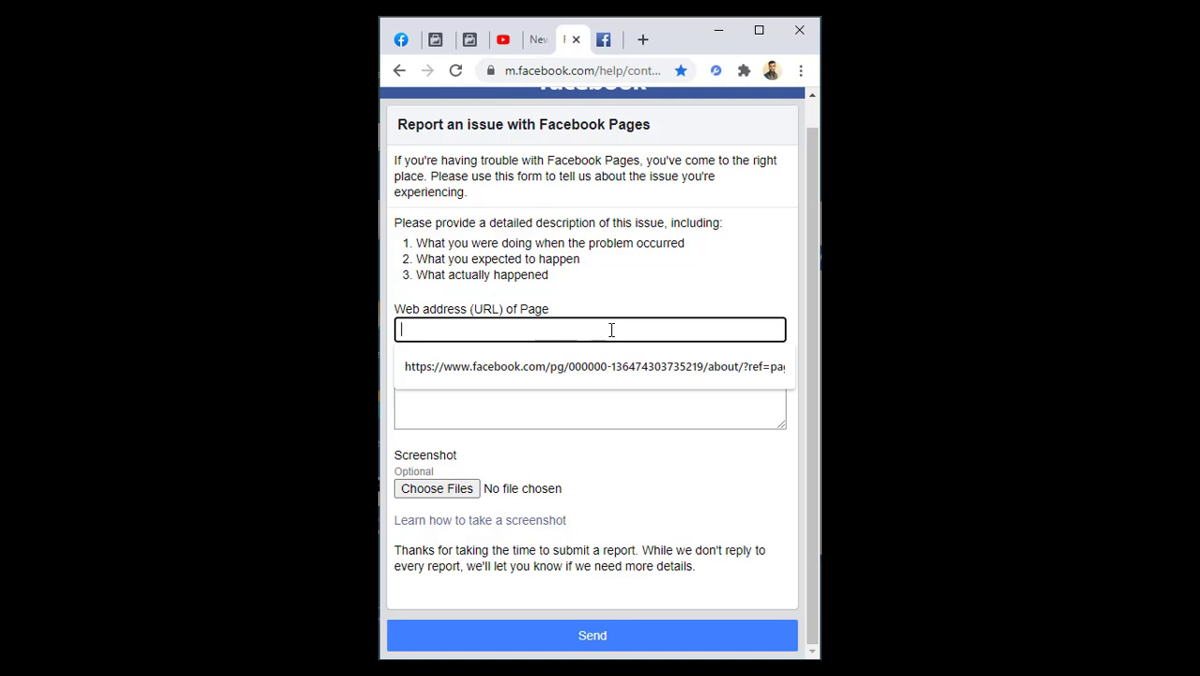
pyautogui.click(768, 278)
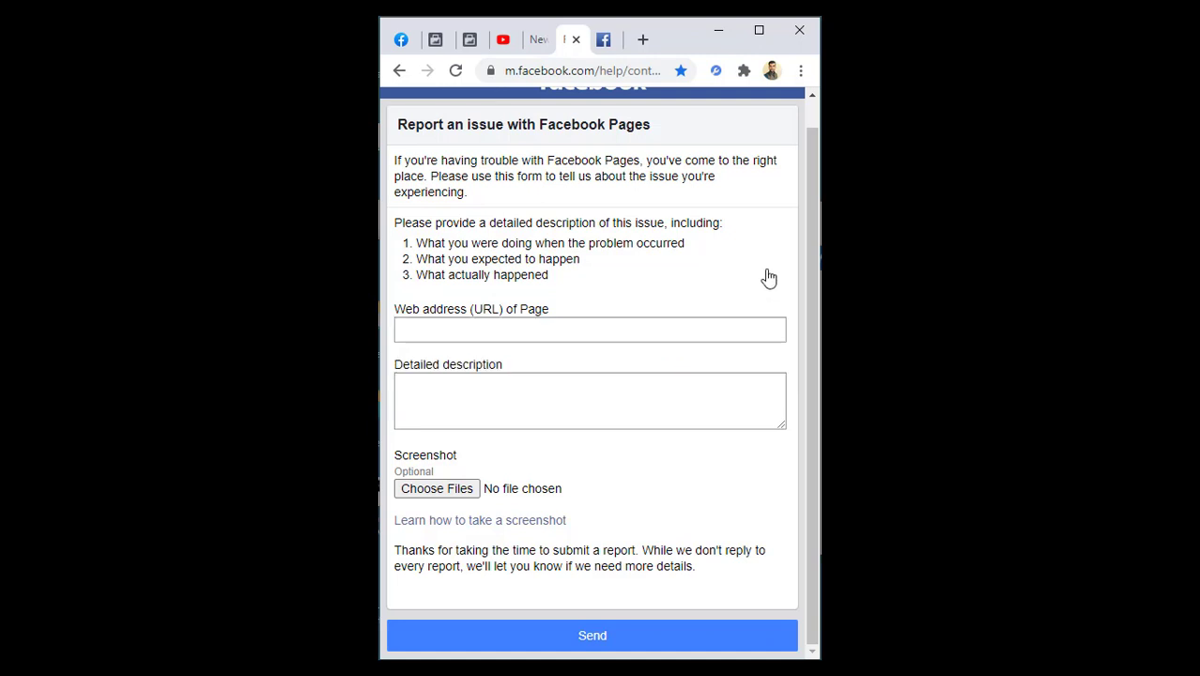
pyautogui.click(589, 378)
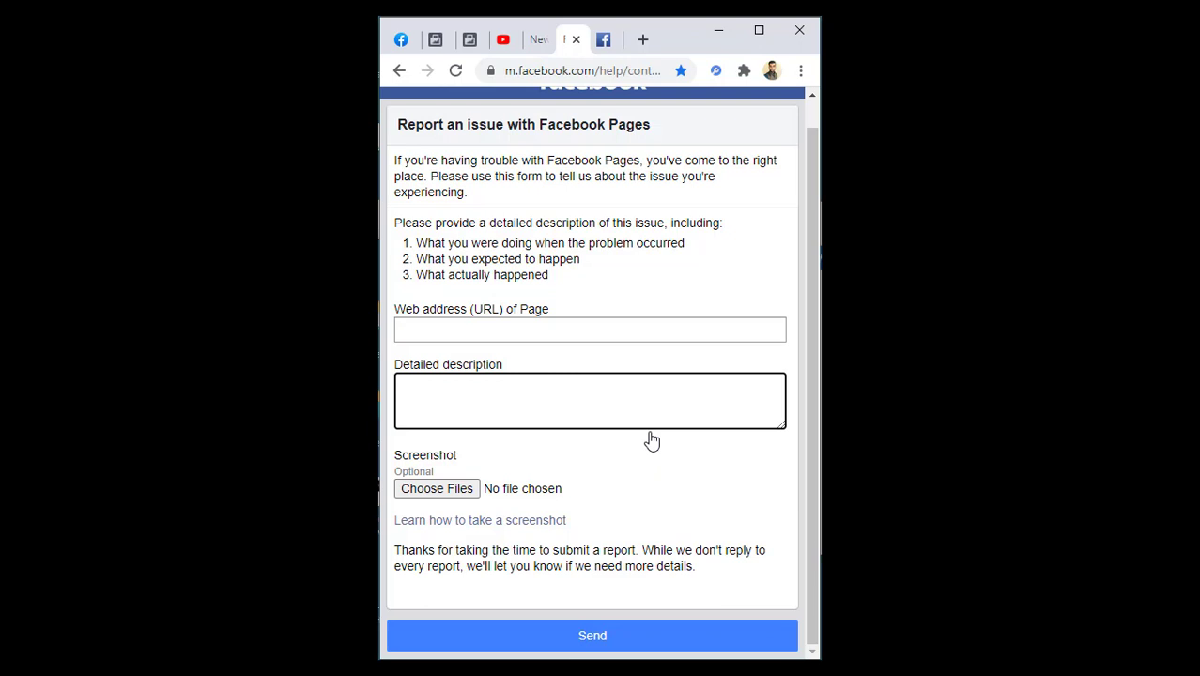
pyautogui.click(601, 329)
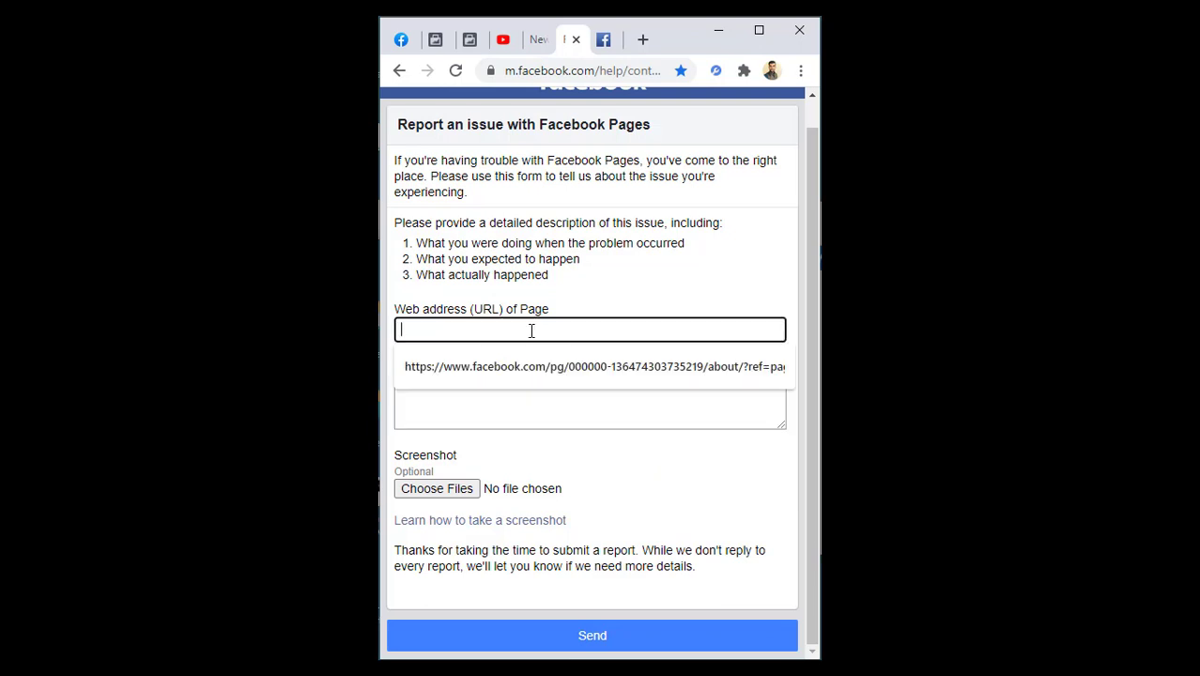
pyautogui.hotkey('ctrl', 'v')
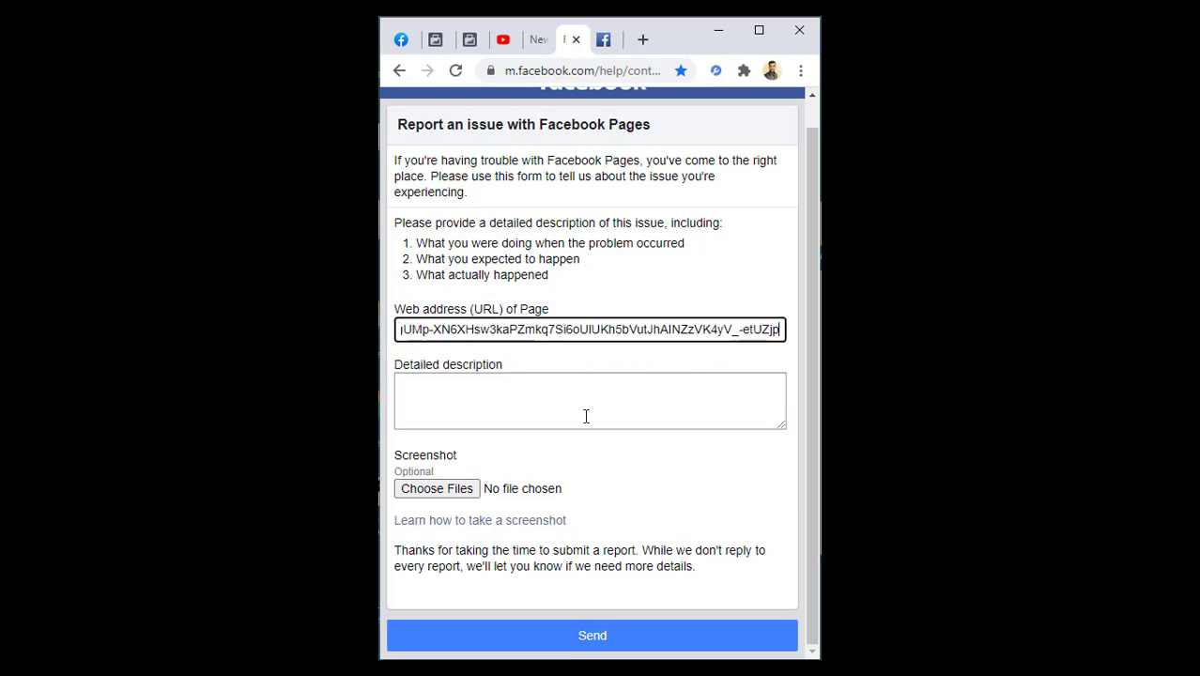
pyautogui.hotkey('shift', 'Left')
pyautogui.hotkey('shift', 'Left')
pyautogui.hotkey('shift', 'Left')
pyautogui.hotkey('shift', 'Left')
pyautogui.hotkey('shift', 'Left')
pyautogui.hotkey('shift', 'Left')
pyautogui.hotkey('shift', 'Left')
pyautogui.hotkey('shift', 'Left')
pyautogui.hotkey('shift', 'Left')
pyautogui.hotkey('shift', 'Left')
pyautogui.hotkey('shift', 'Left')
pyautogui.hotkey('shift', 'Left')
pyautogui.hotkey('shift', 'Left')
pyautogui.hotkey('shift', 'Left')
pyautogui.hotkey('shift', 'Left')
pyautogui.hotkey('shift', 'Left')
pyautogui.hotkey('shift', 'Left')
pyautogui.hotkey('shift', 'Left')
pyautogui.hotkey('shift', 'Left')
pyautogui.hotkey('shift', 'Left')
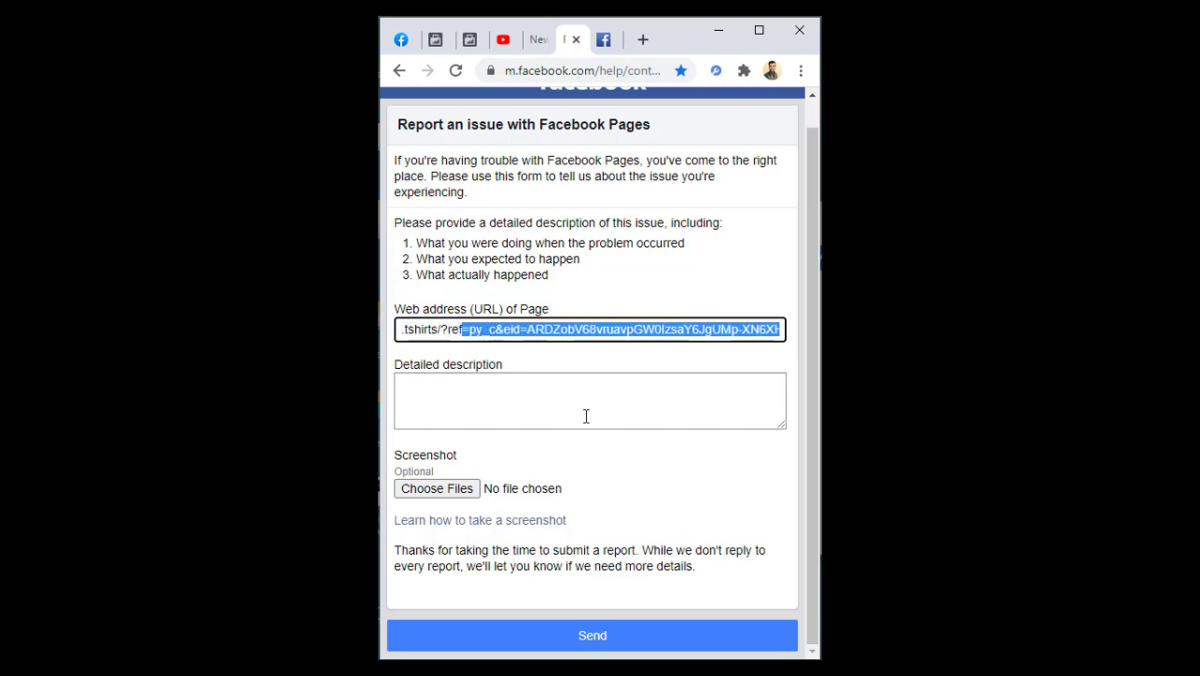
pyautogui.hotkey('shift', 'Left')
pyautogui.hotkey('shift', 'Left')
pyautogui.hotkey('shift', 'Left')
pyautogui.hotkey('shift', 'Left')
pyautogui.hotkey('shift', 'Left')
pyautogui.press('BackSpace')
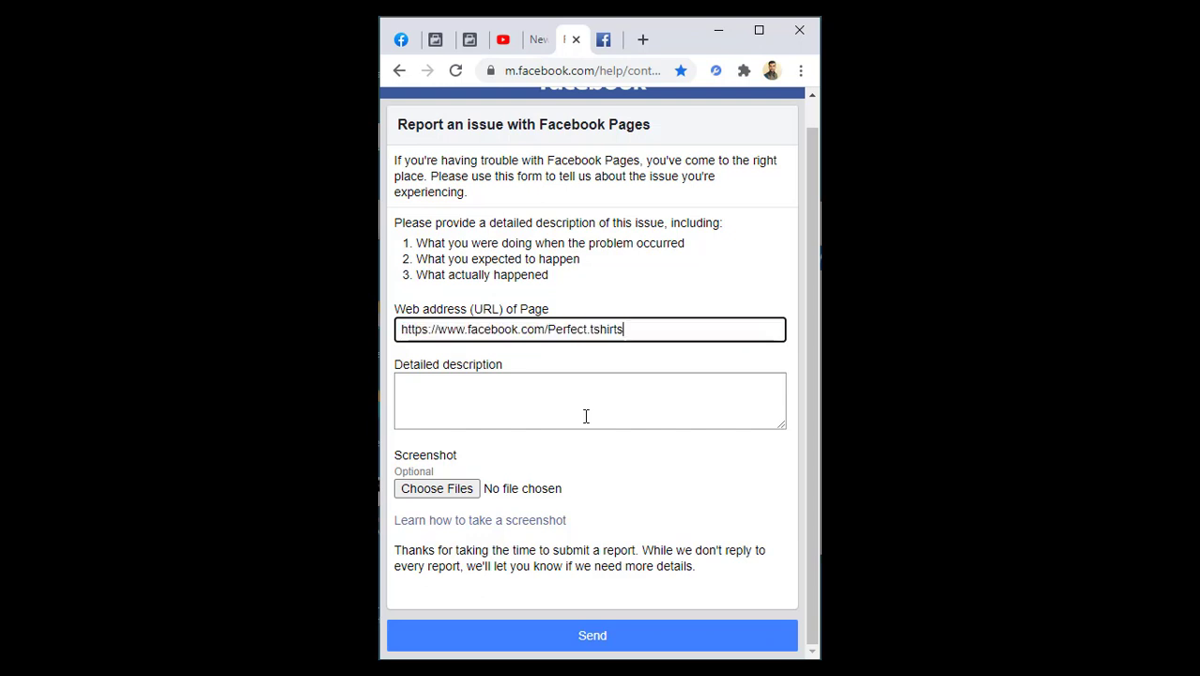
# Step: Begin the detailed description with "Hello facebook team I am facing issues in changing my page username"
pyautogui.click(586, 416)
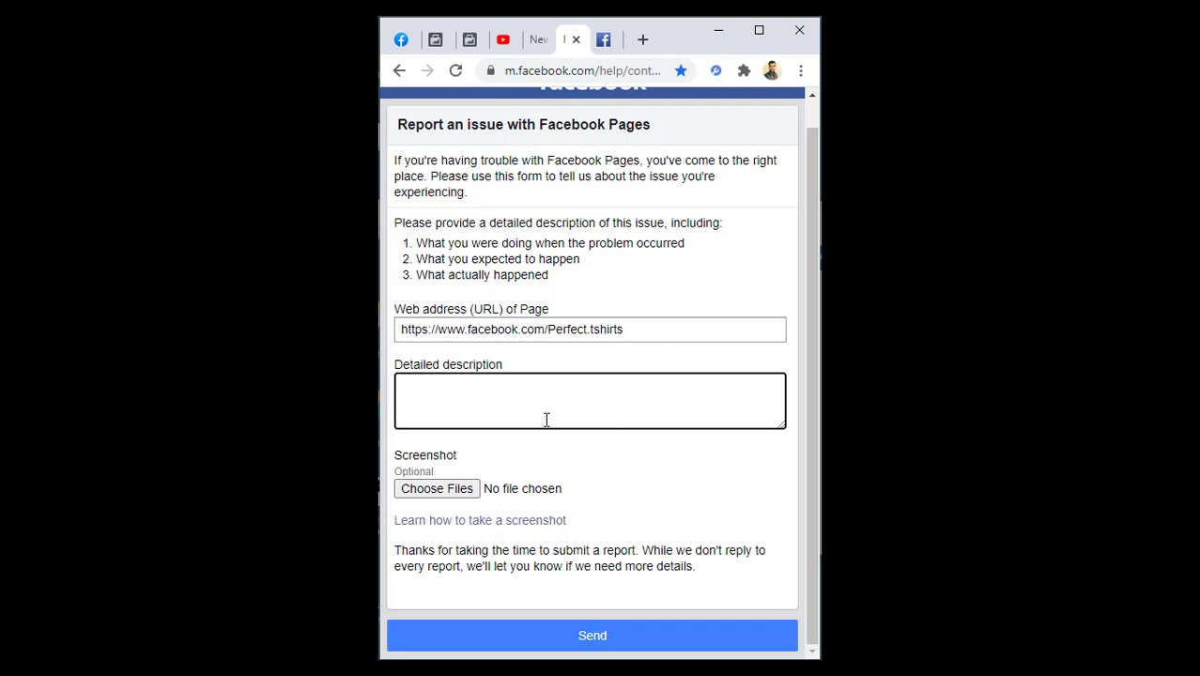
pyautogui.write('Hello facebook team I am fa')
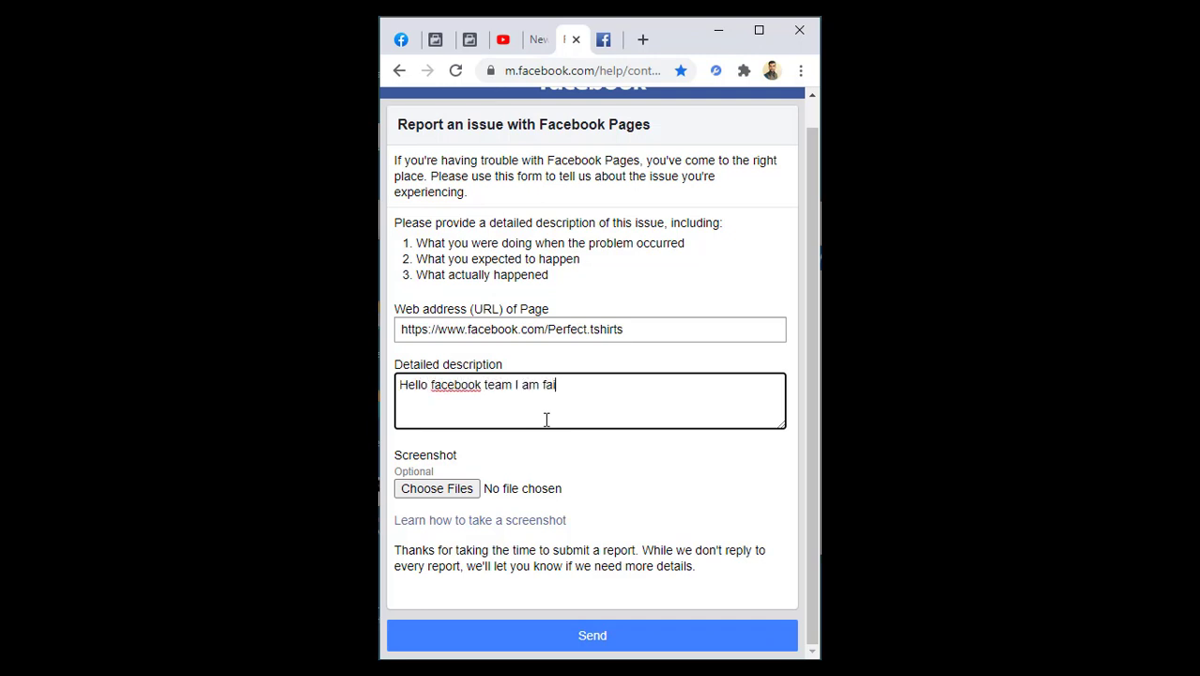
pyautogui.write('cing issues in chang')
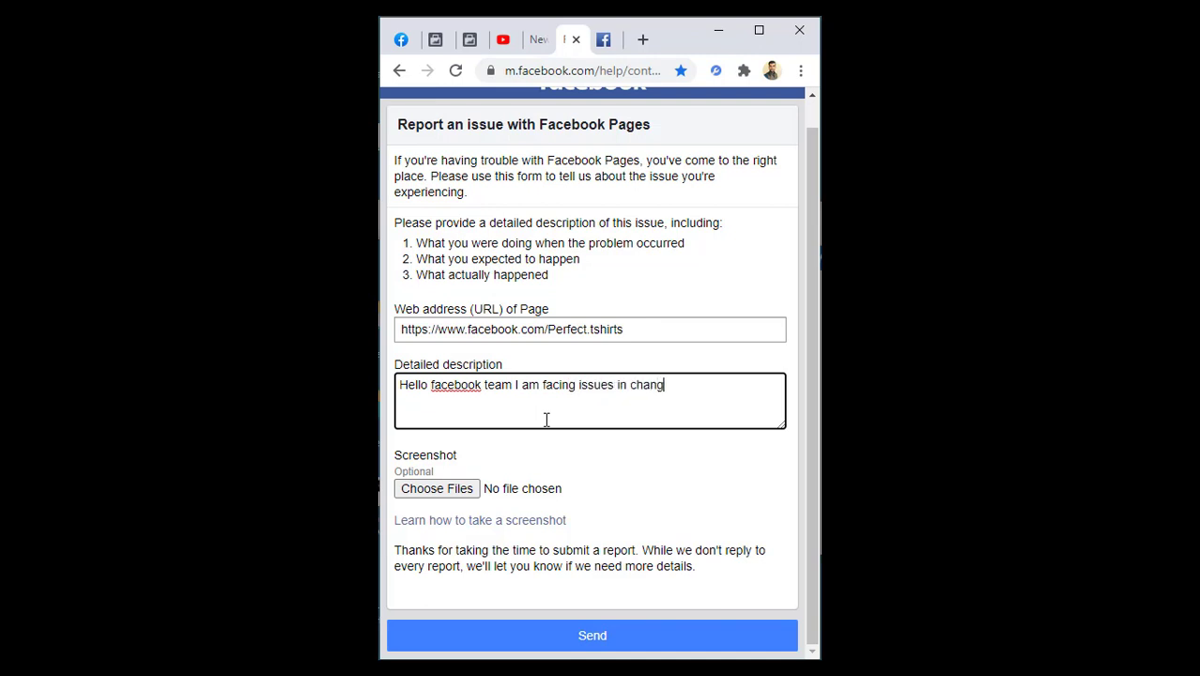
pyautogui.write('ing my page username with')
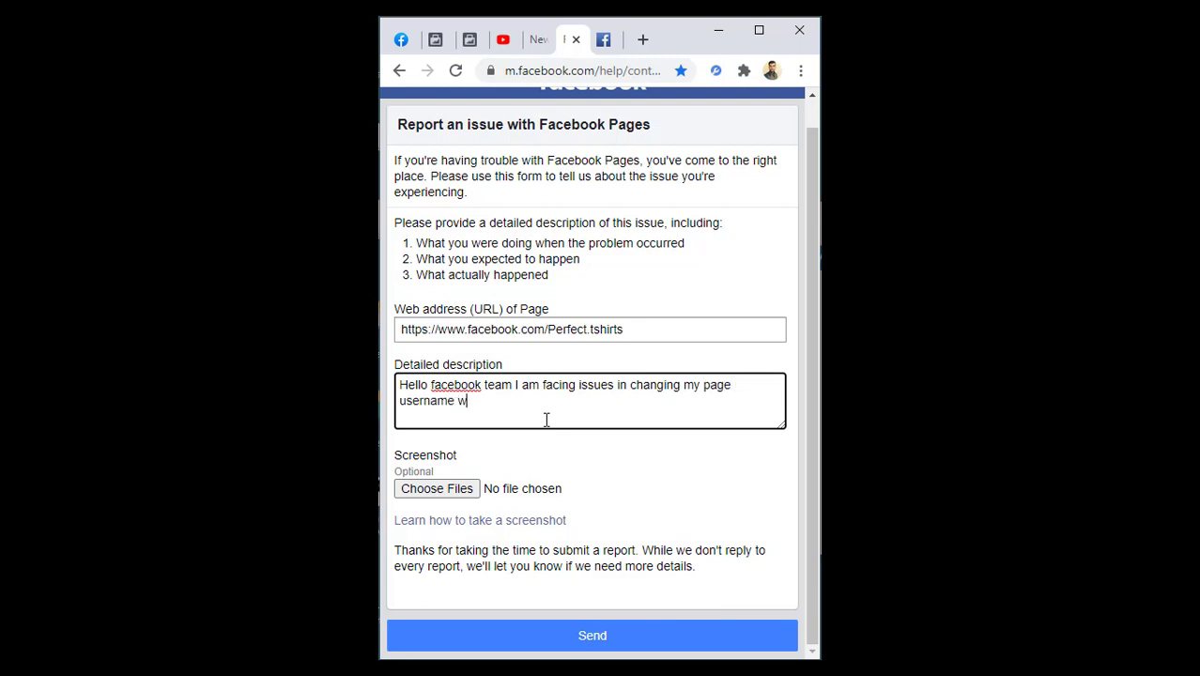
pyautogui.press('BackSpace')
pyautogui.press('BackSpace')
pyautogui.press('BackSpace')
pyautogui.press('BackSpace')
# Step: Continue the description with "and i am getting error while changing username, please check and do let me know."
pyautogui.write('and i am getting error while changing ')
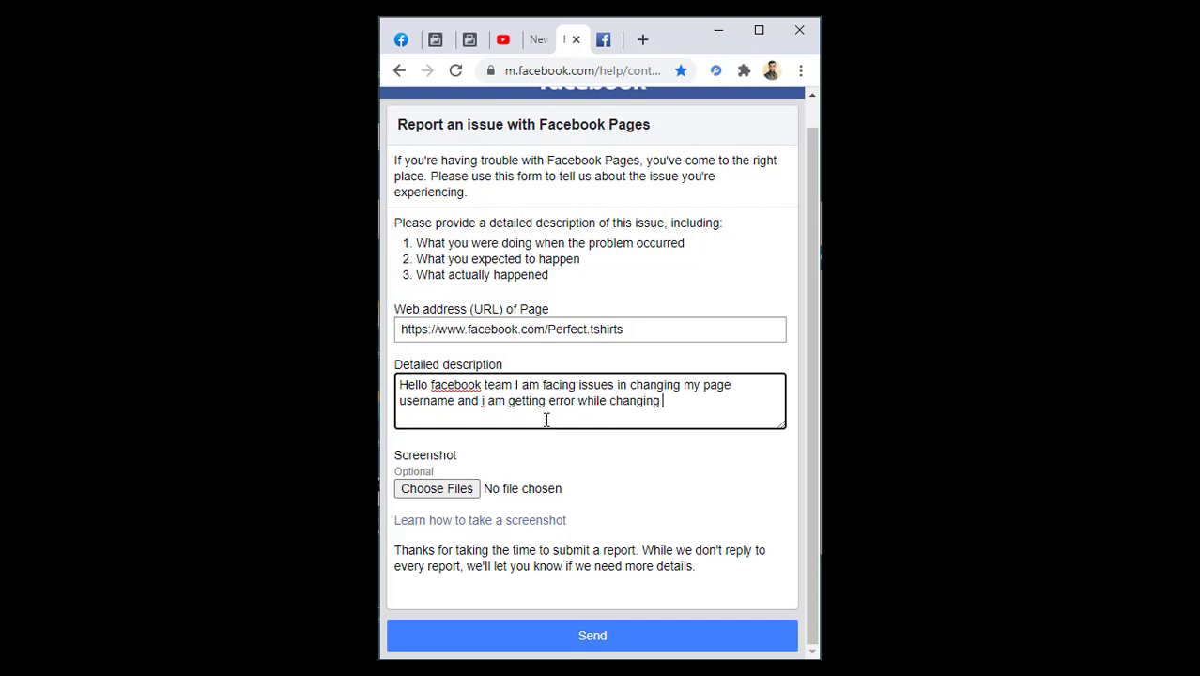
pyautogui.write('username, please chekc')
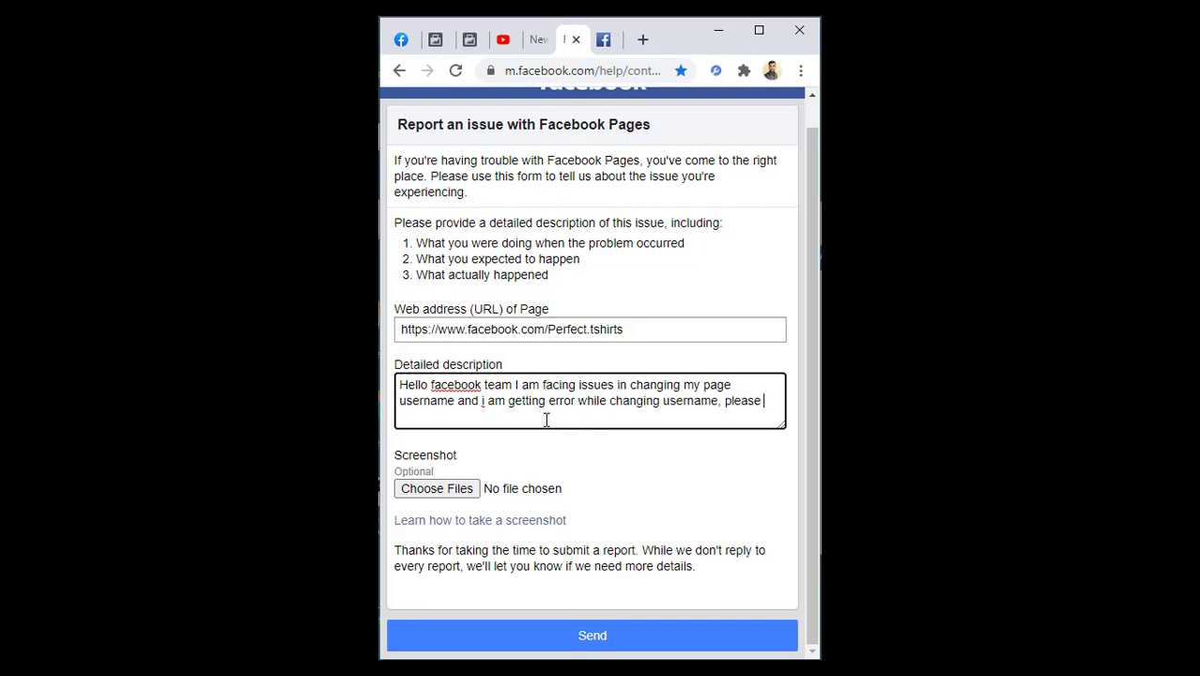
pyautogui.press('BackSpace')
pyautogui.press('BackSpace')
pyautogui.write('ck')
pyautogui.write('and do let me k')
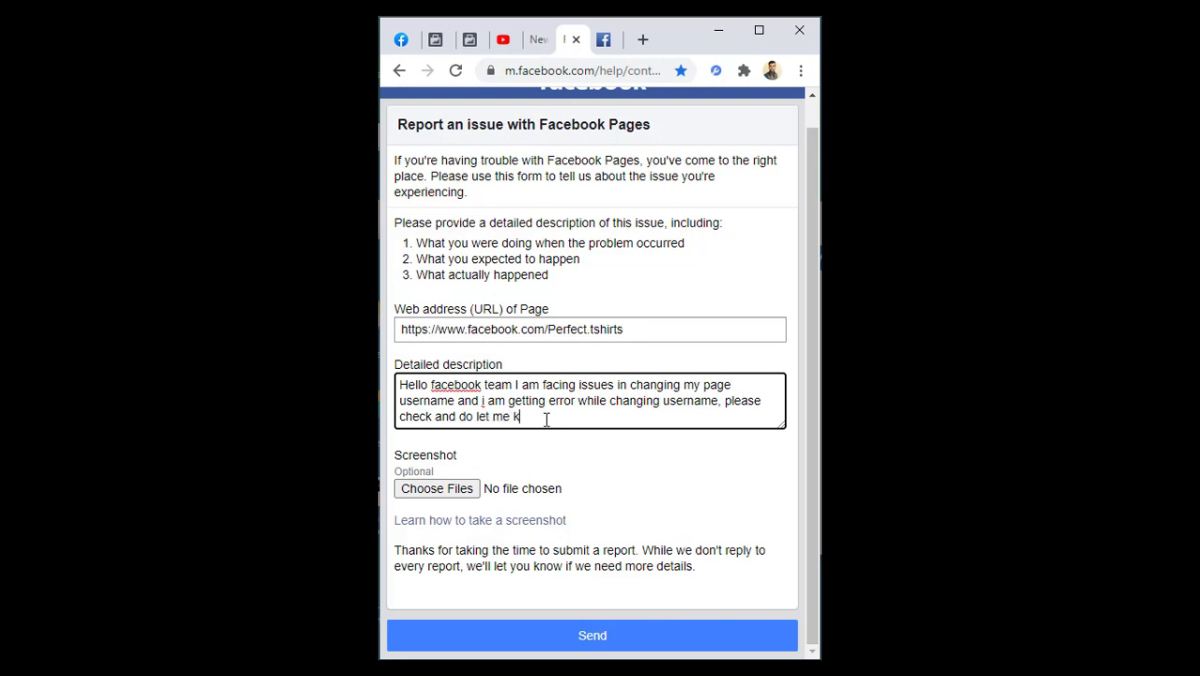
pyautogui.write('now.')
# Step: End the description with a blank line followed by "Thanks" and "Regards" on separate lines
pyautogui.press('Return')
pyautogui.press('Return')
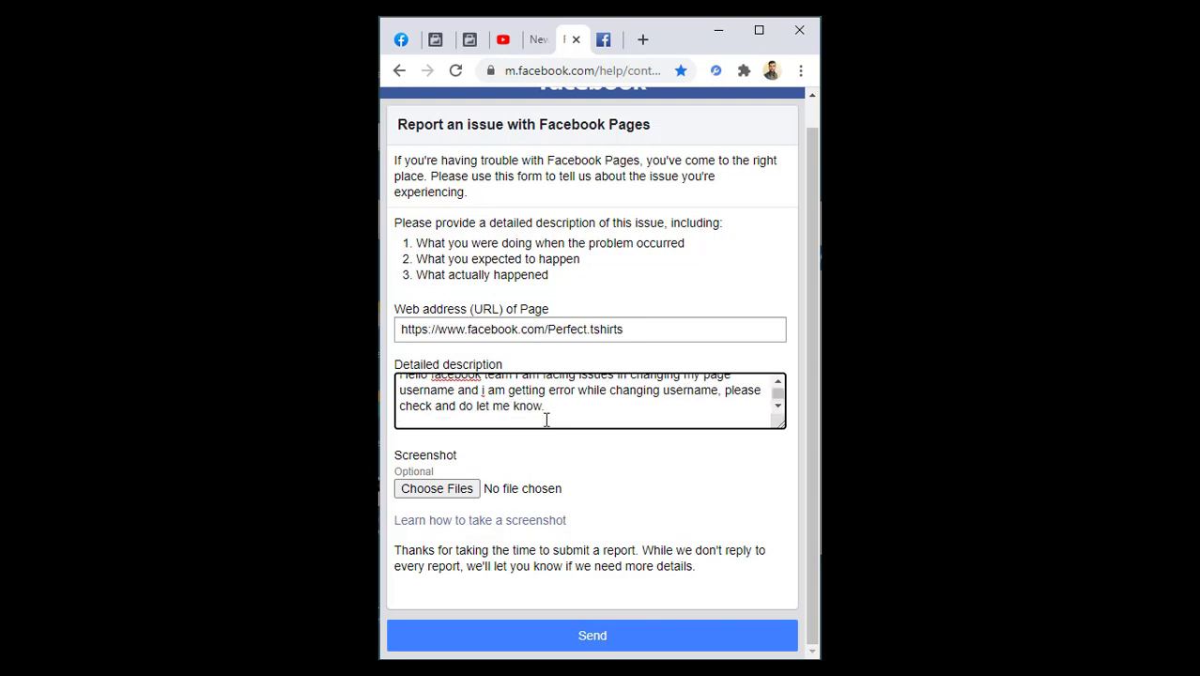
pyautogui.write('Thanks')
pyautogui.press('Return')
pyautogui.write('R')
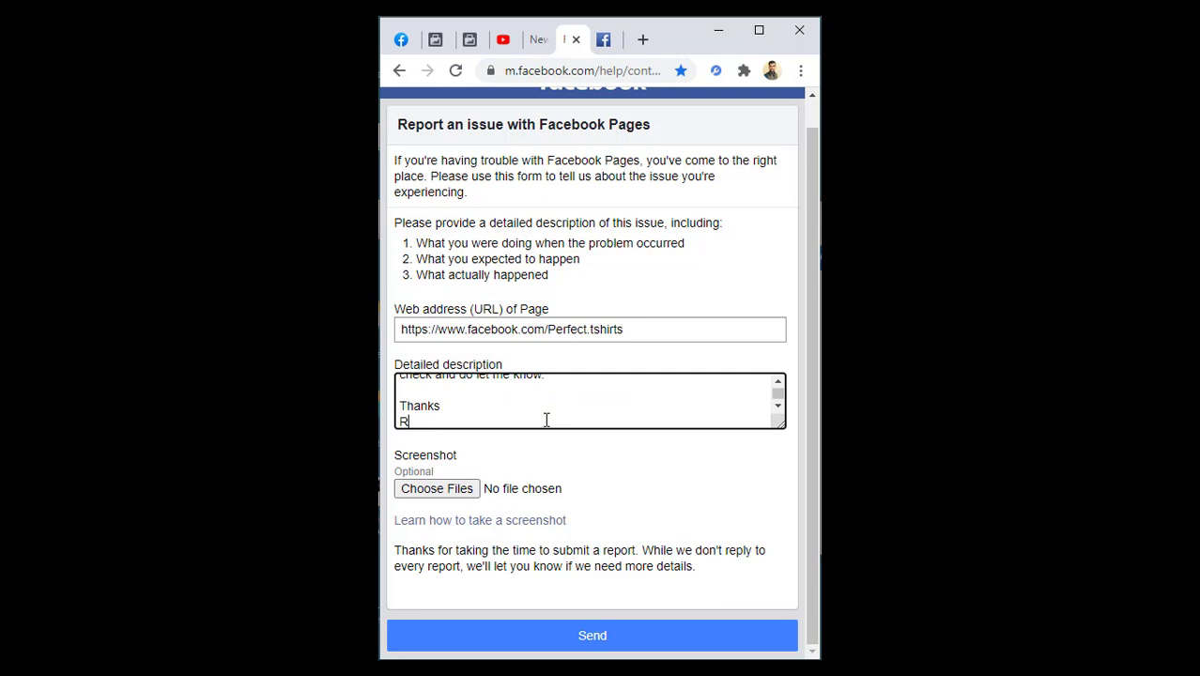
pyautogui.write('egards')
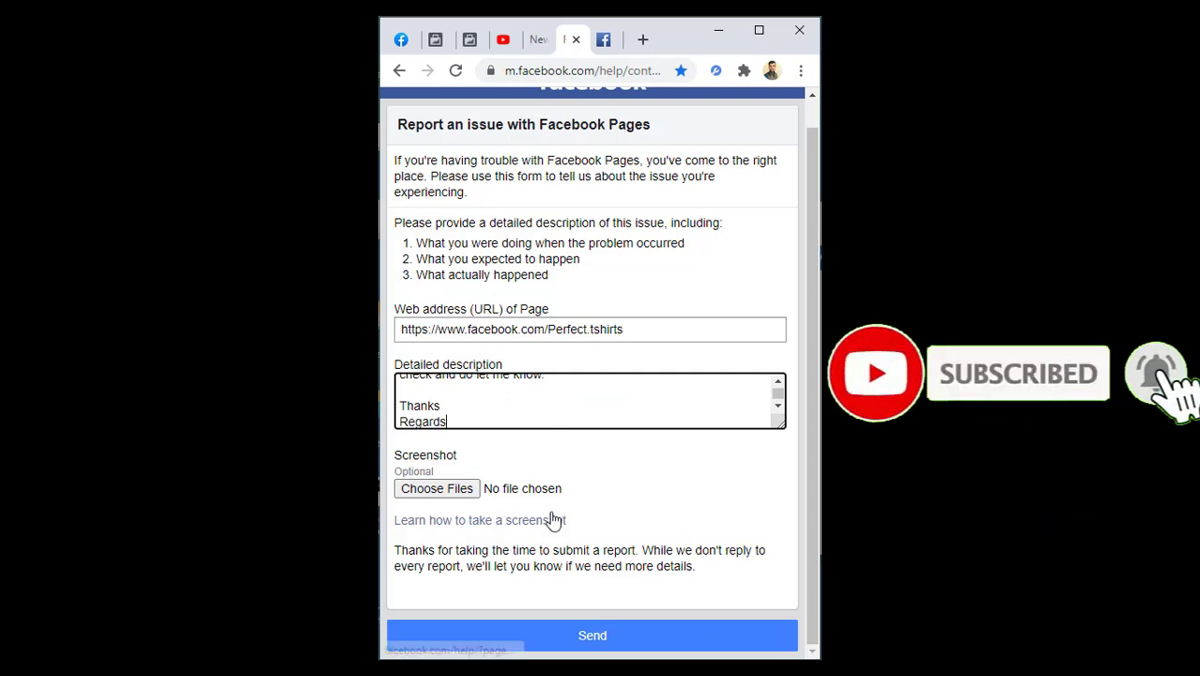
# Step: Attach the "Recover fa…assword.png" image from the Downloads folder as the screenshot and send the report
pyautogui.click(437, 494)
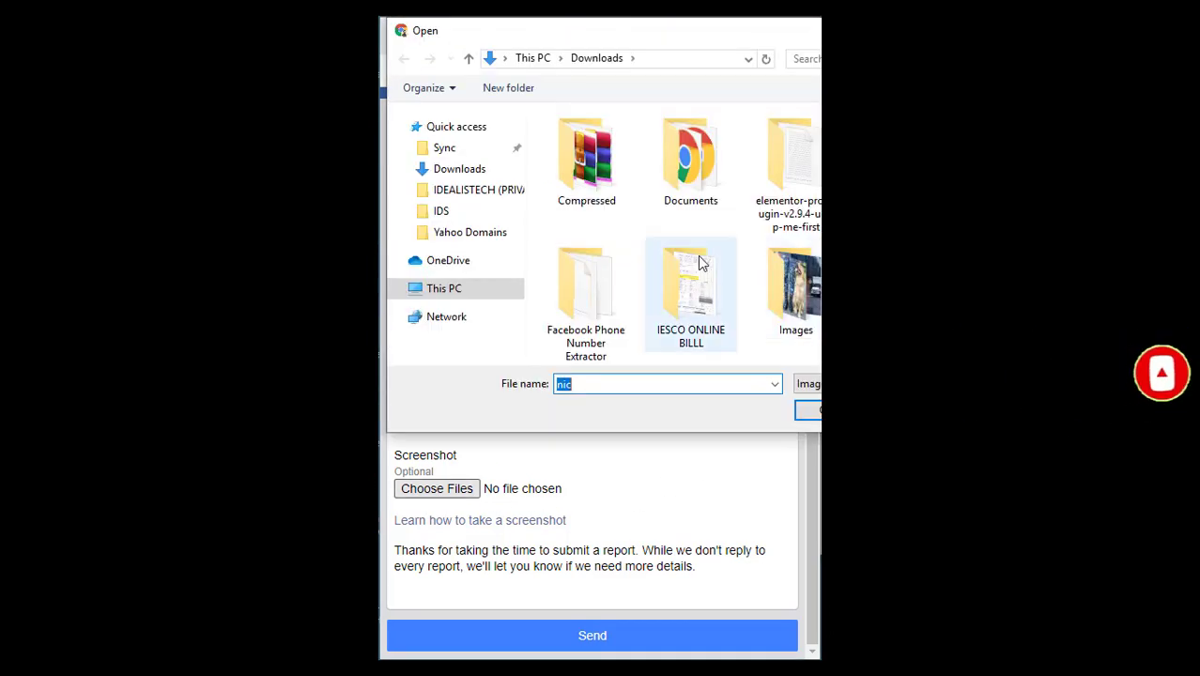
pyautogui.scroll(-2, 695, 272)
pyautogui.scroll(-2, 702, 272)
pyautogui.scroll(-2, 675, 300)
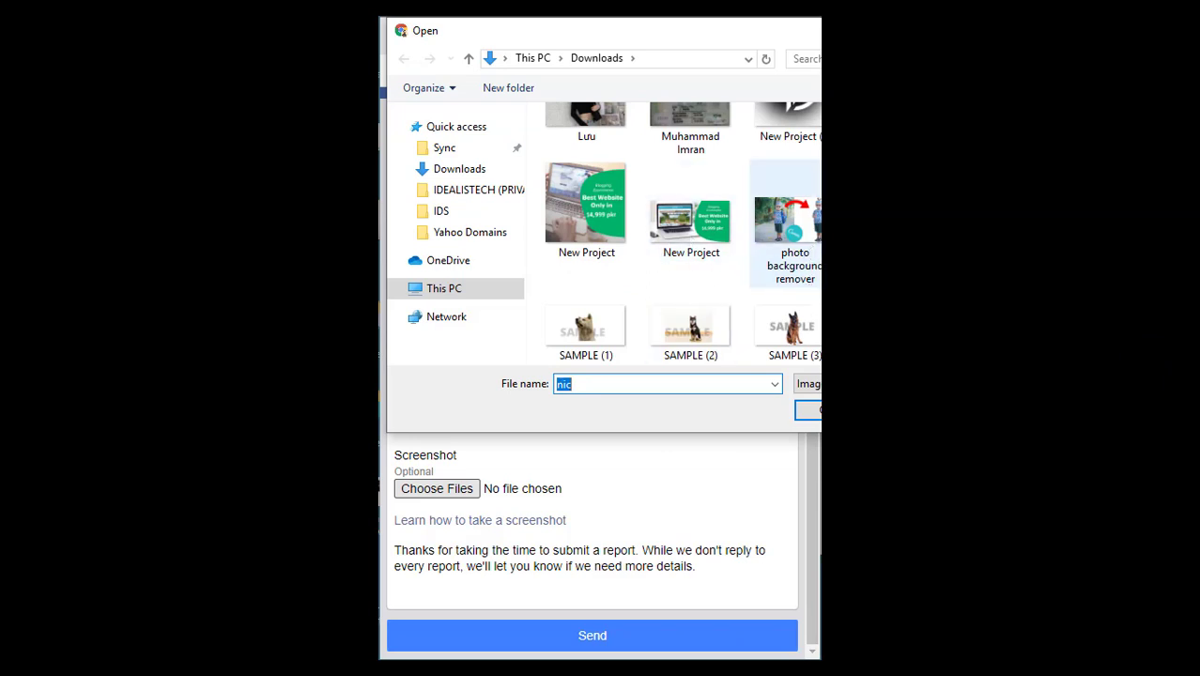
pyautogui.doubleClick(818, 248)
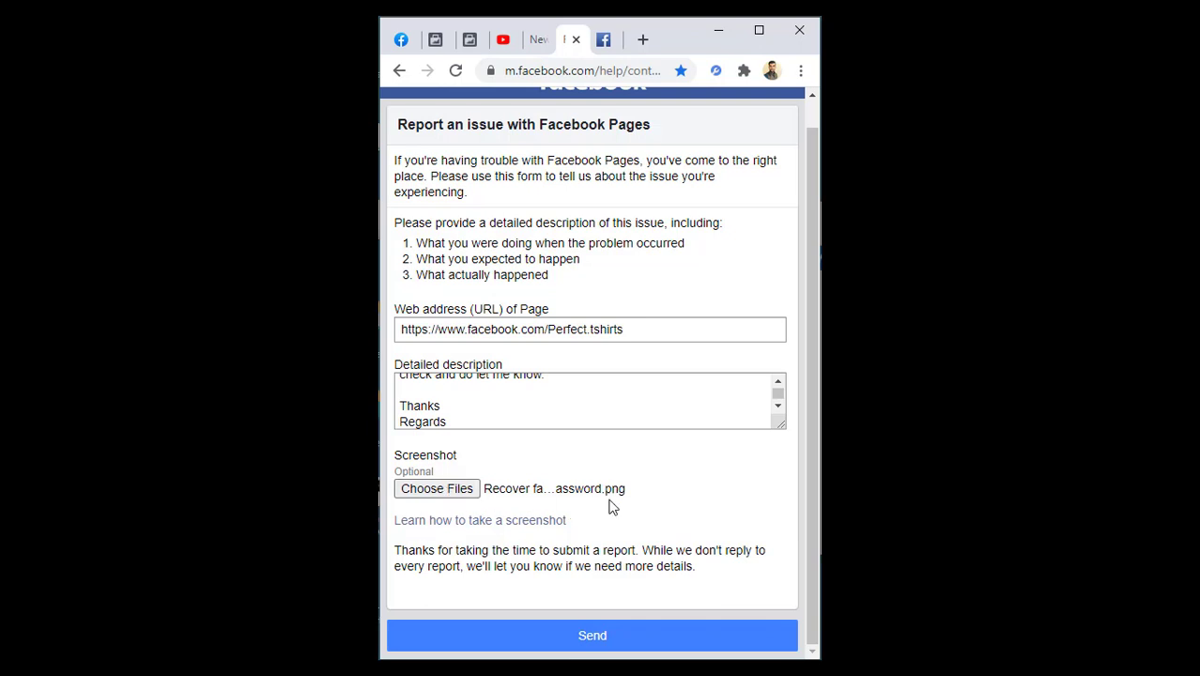
pyautogui.click(635, 637)
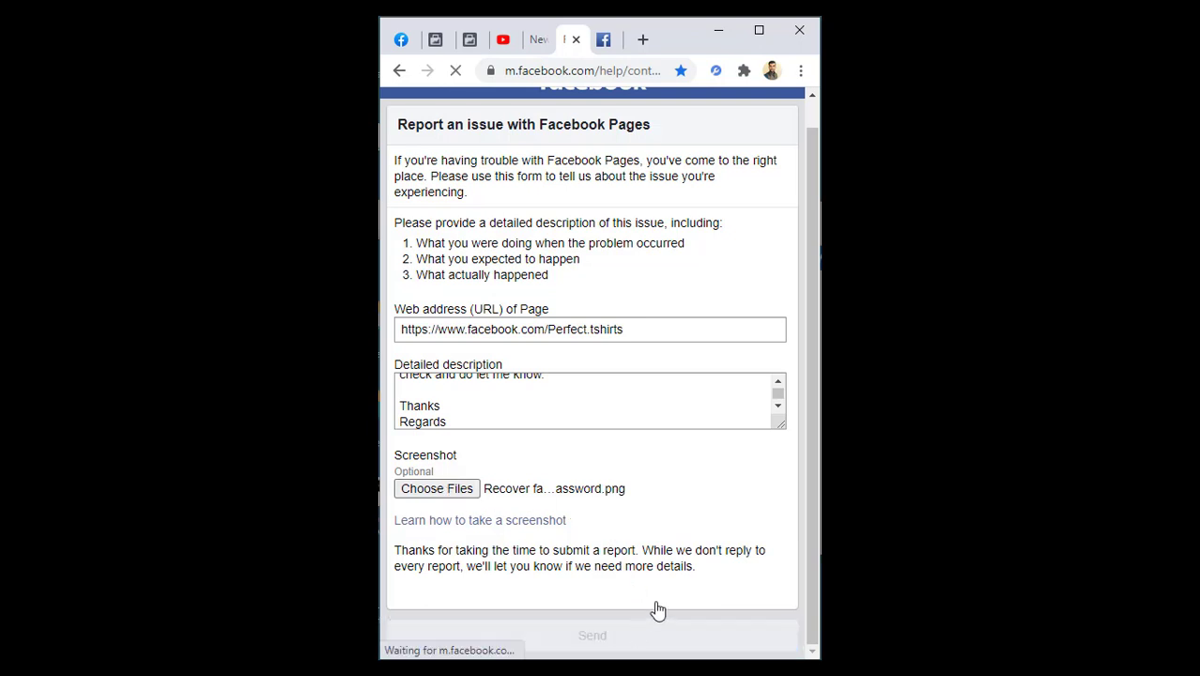